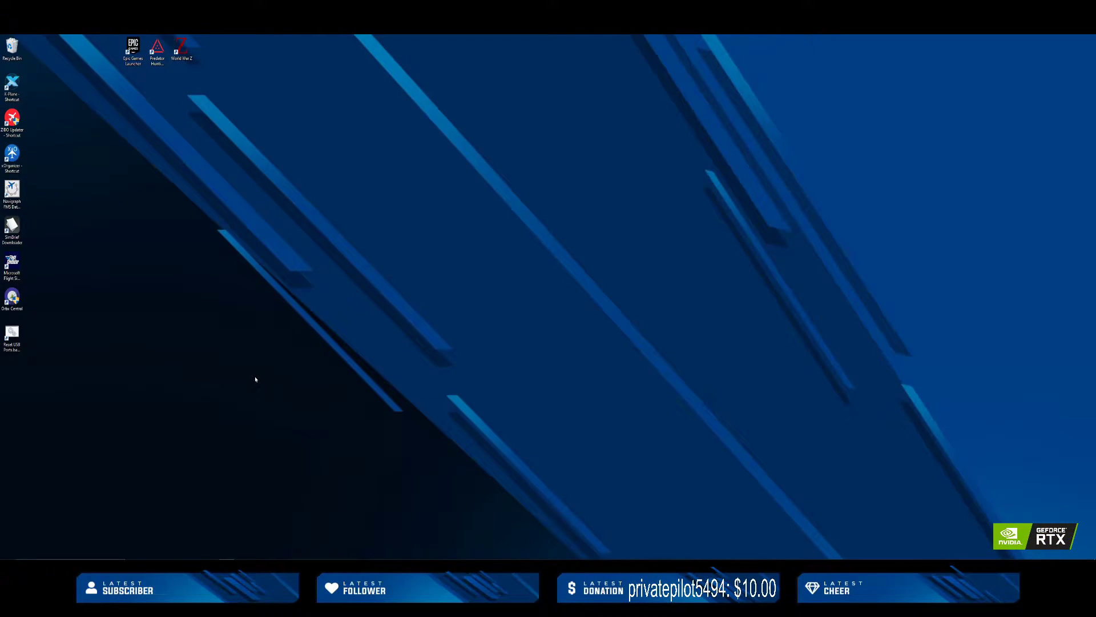
{"action": "mouse_move", "coordinate": [250, 562]}
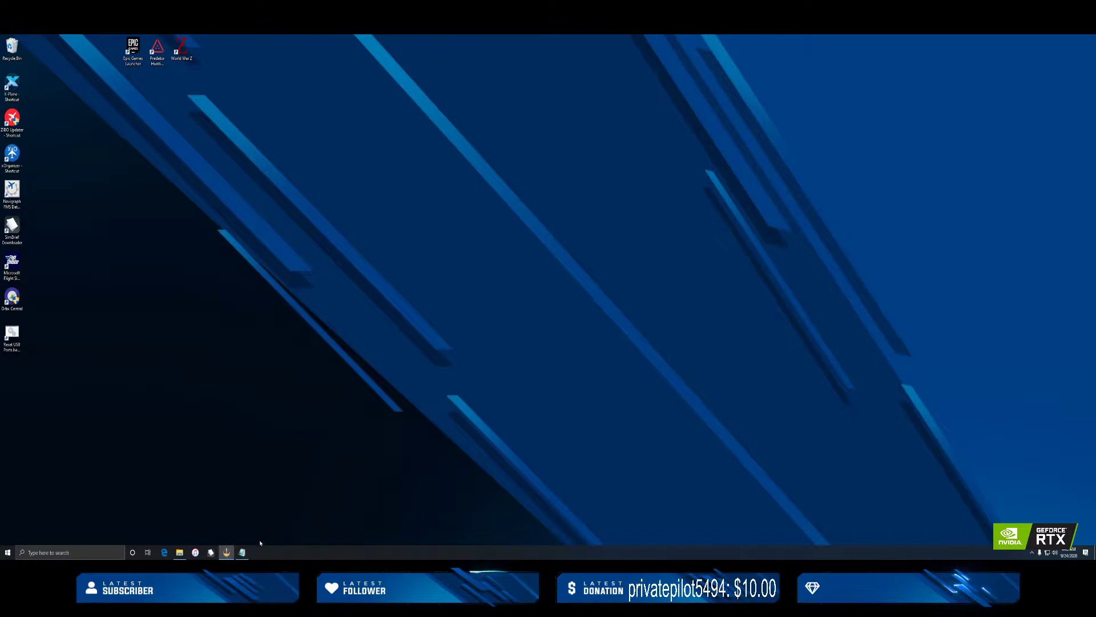
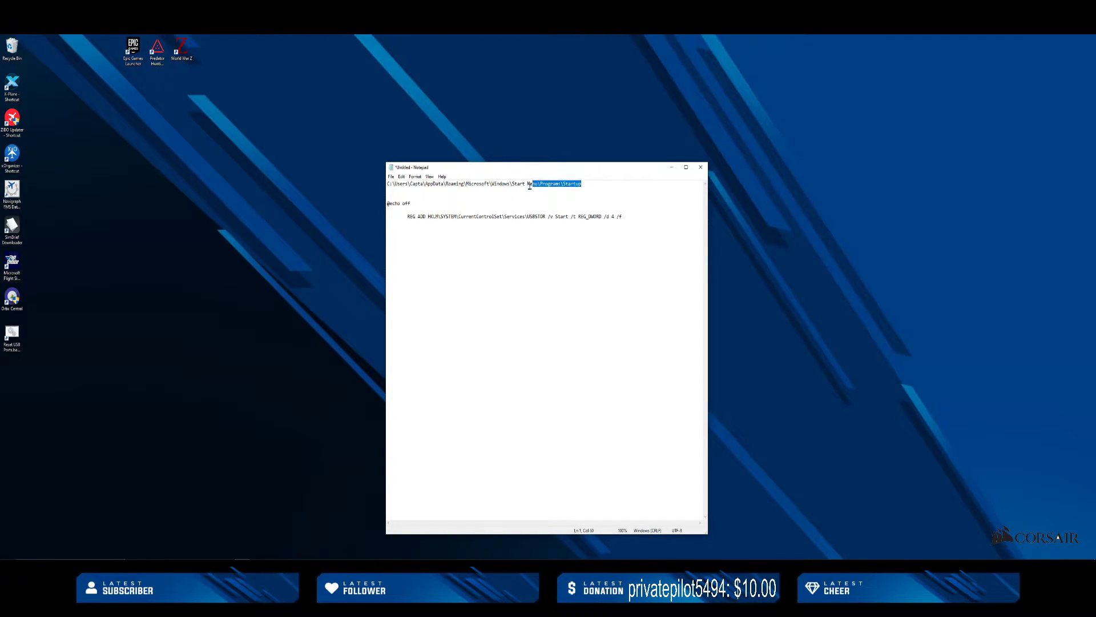
{"action": "left_click_drag", "start_coordinate": [530, 185], "coordinate": [626, 196]}
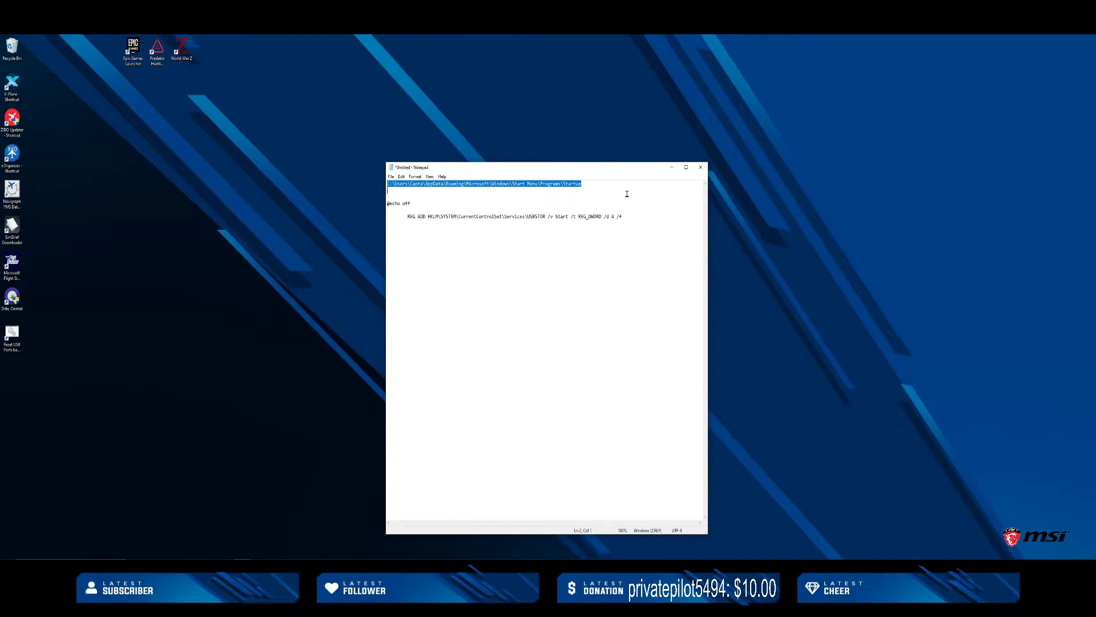
{"action": "left_click", "coordinate": [626, 191]}
{"action": "left_click", "coordinate": [584, 185]}
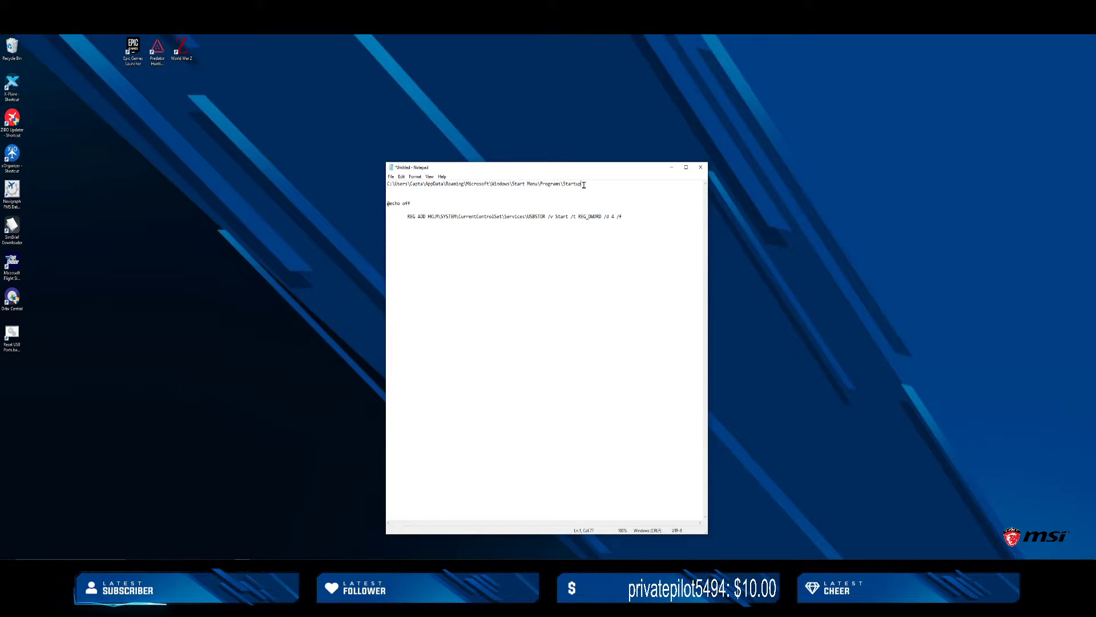
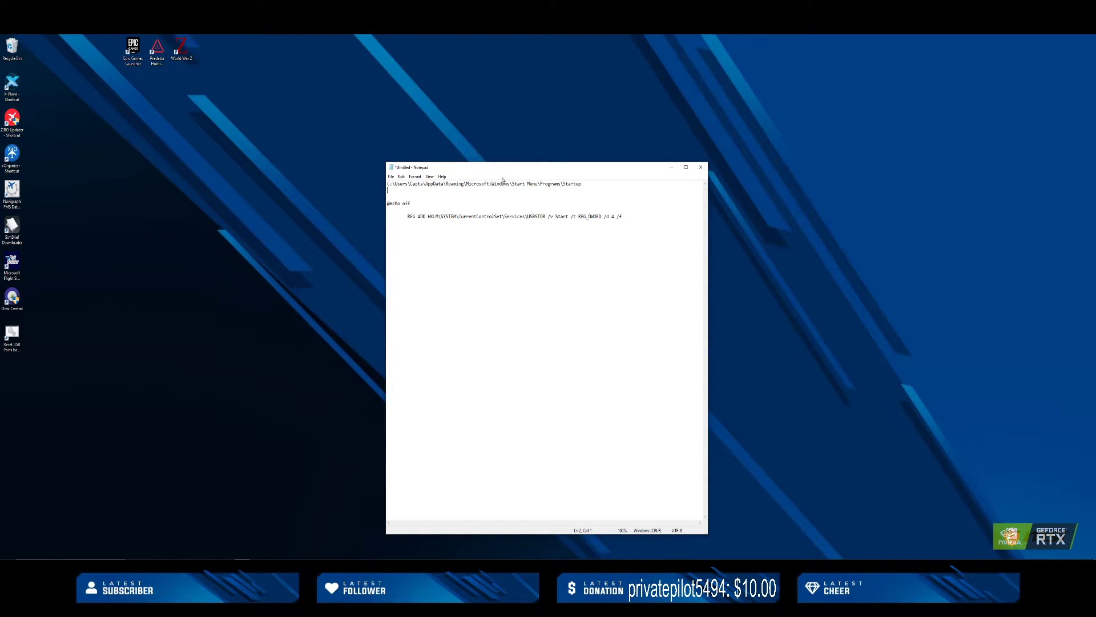
Select the full Startup folder path on the first line of the batch file
{"action": "left_click_drag", "start_coordinate": [416, 185], "coordinate": [387, 186]}
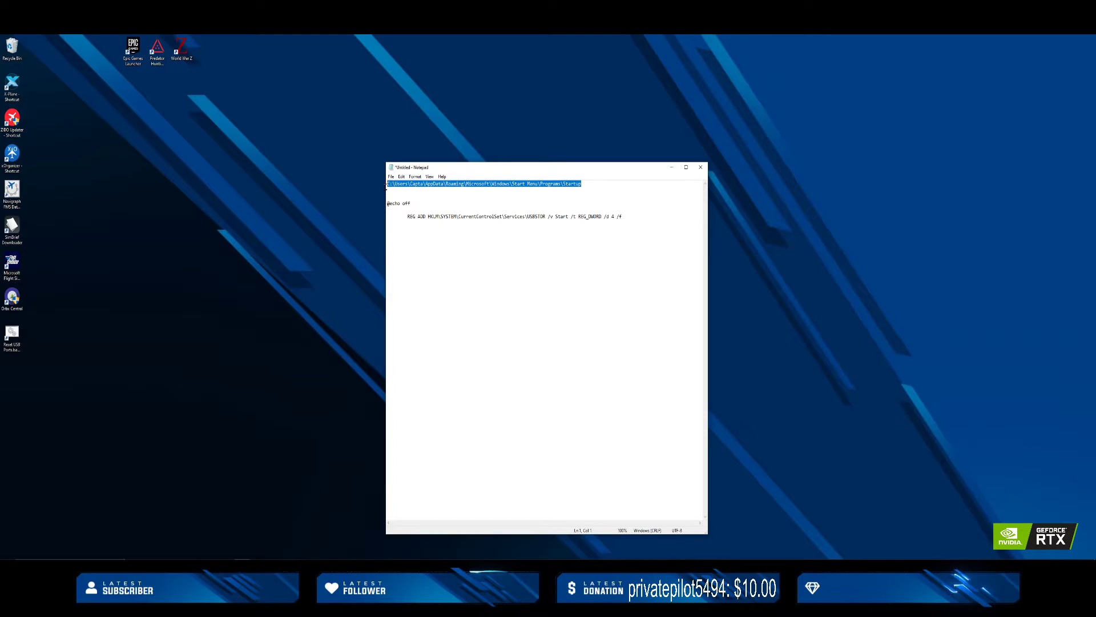
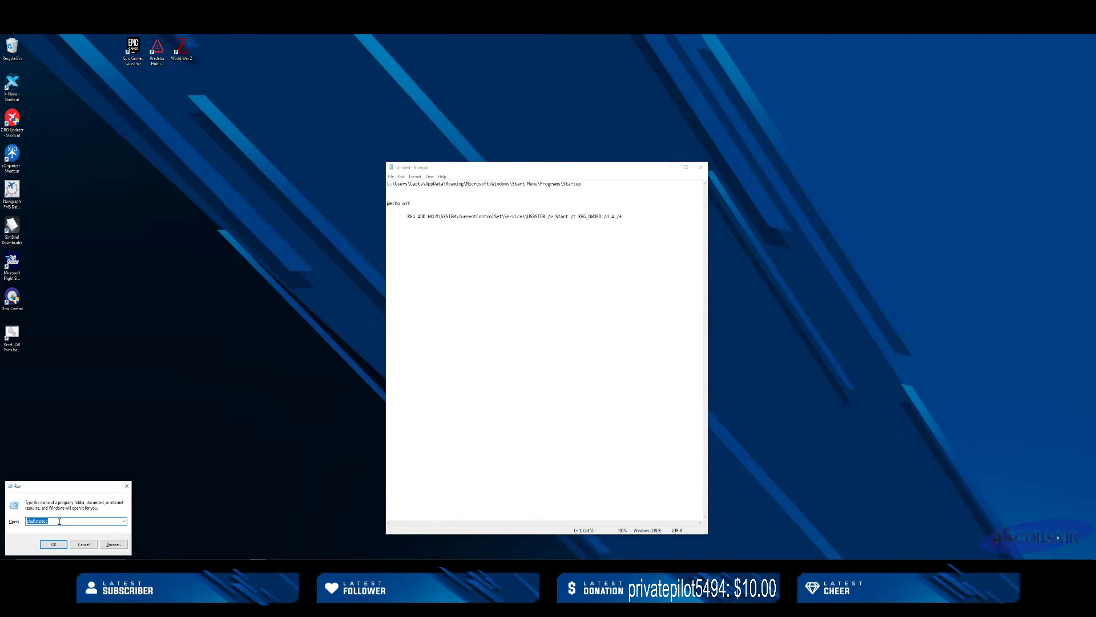
Run shell:startup from the Run dialog to open the Windows Startup folder
{"action": "left_click", "coordinate": [58, 522]}
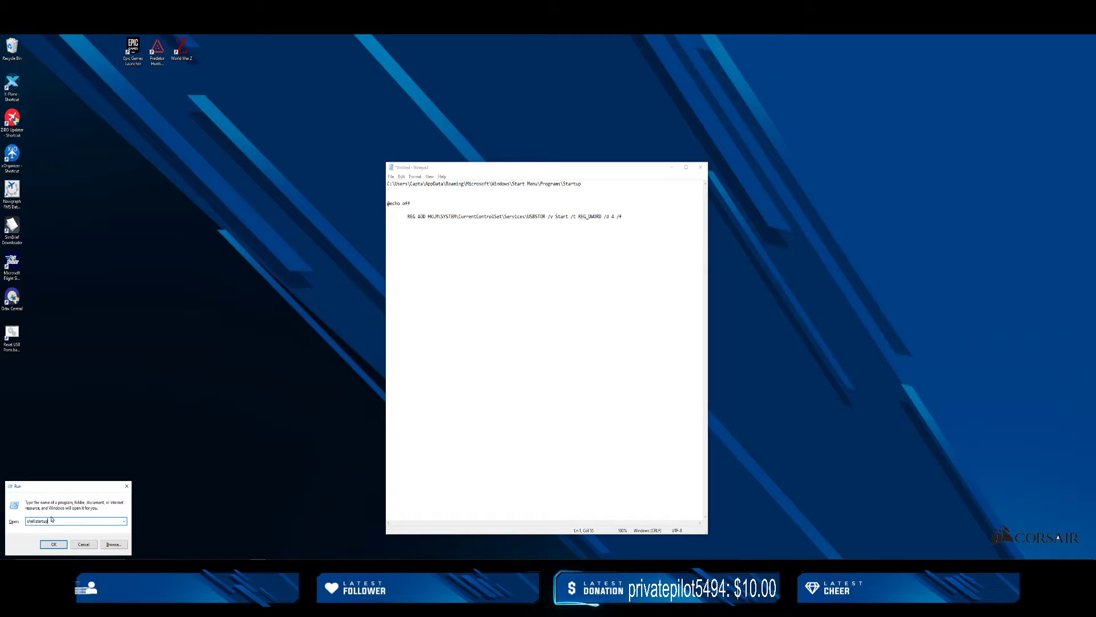
{"action": "left_click", "coordinate": [53, 545]}
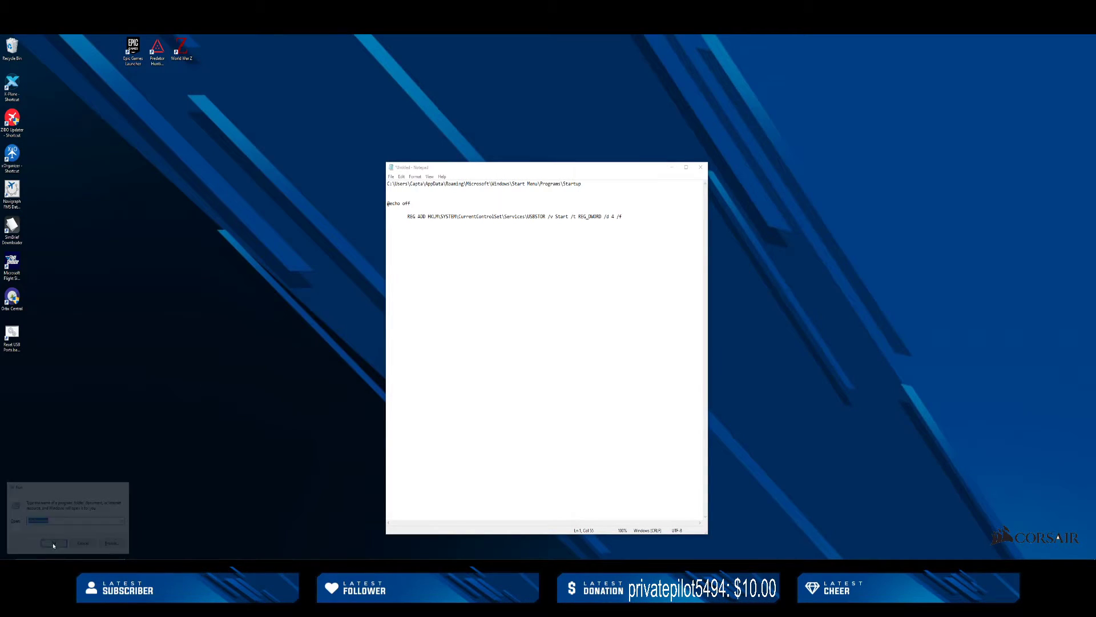
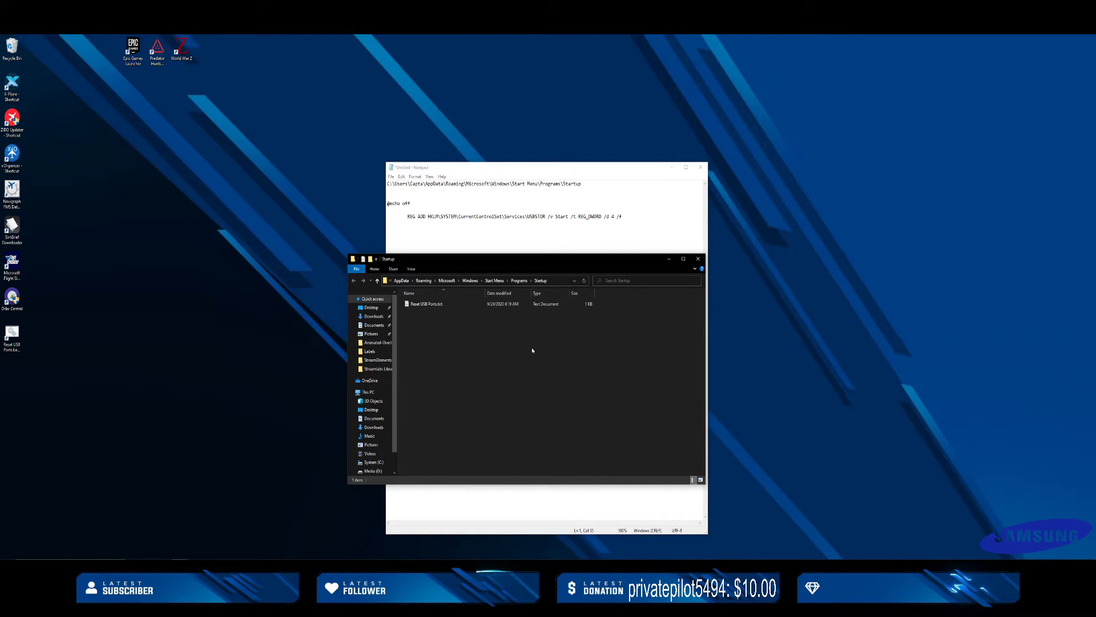
{"action": "left_click", "coordinate": [452, 239]}
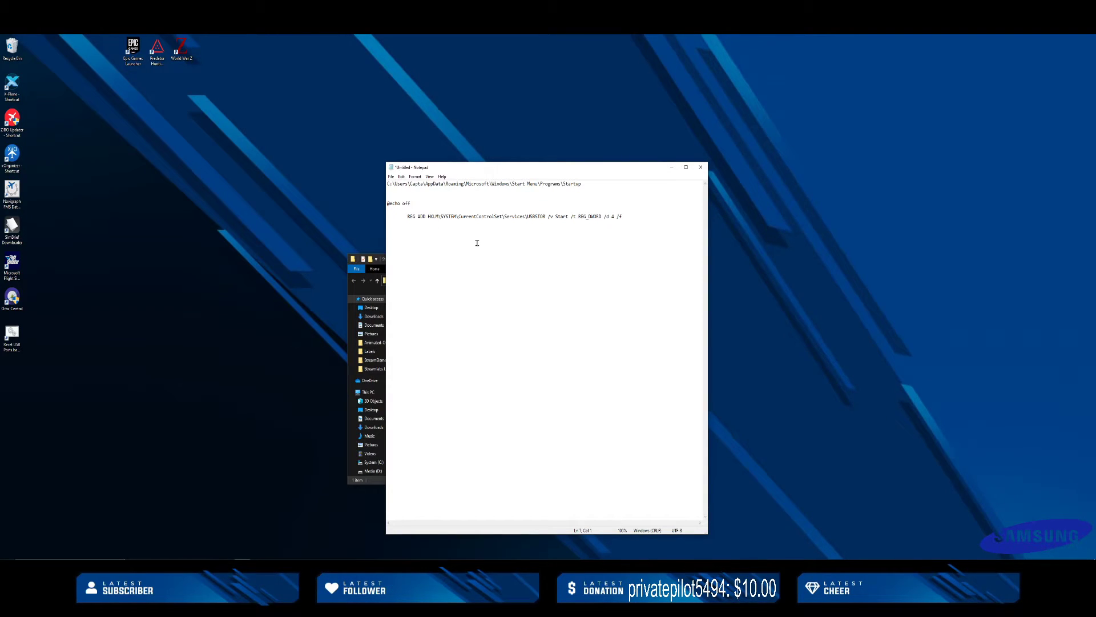
{"action": "left_click", "coordinate": [592, 188]}
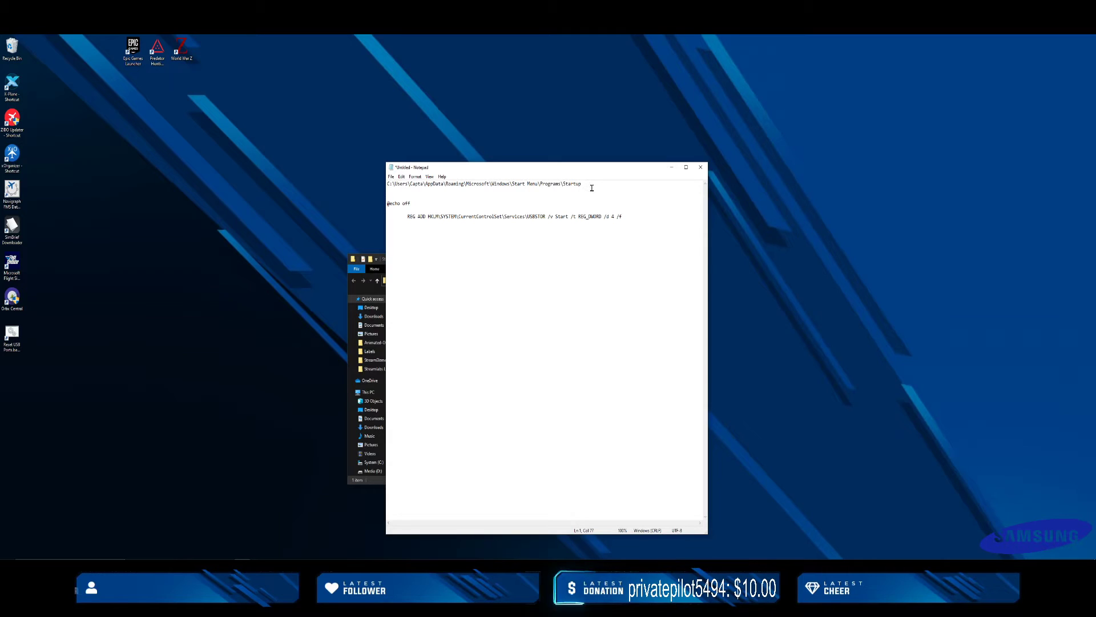
{"action": "key", "text": "BackSpace"}
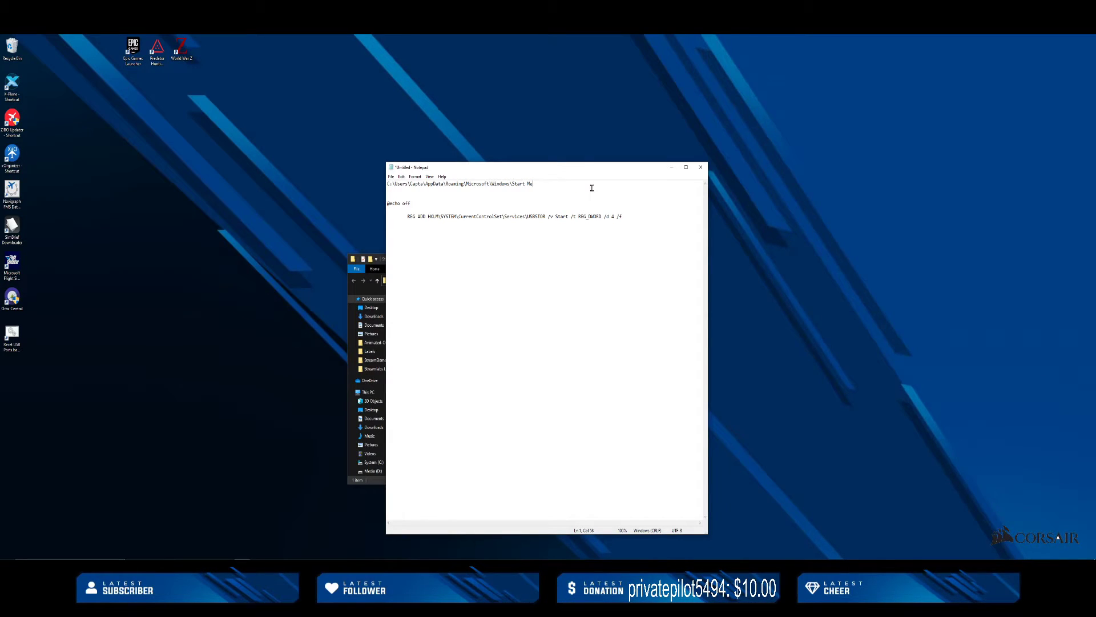
{"action": "key", "text": "BackSpace"}
{"action": "key", "text": "BackSpace"}
{"action": "key", "text": "BackSpace"}
{"action": "key", "text": "BackSpace"}
{"action": "key", "text": "BackSpace"}
{"action": "key", "text": "BackSpace"}
{"action": "key", "text": "BackSpace"}
{"action": "key", "text": "BackSpace"}
{"action": "key", "text": "BackSpace"}
{"action": "key", "text": "BackSpace"}
{"action": "key", "text": "BackSpace"}
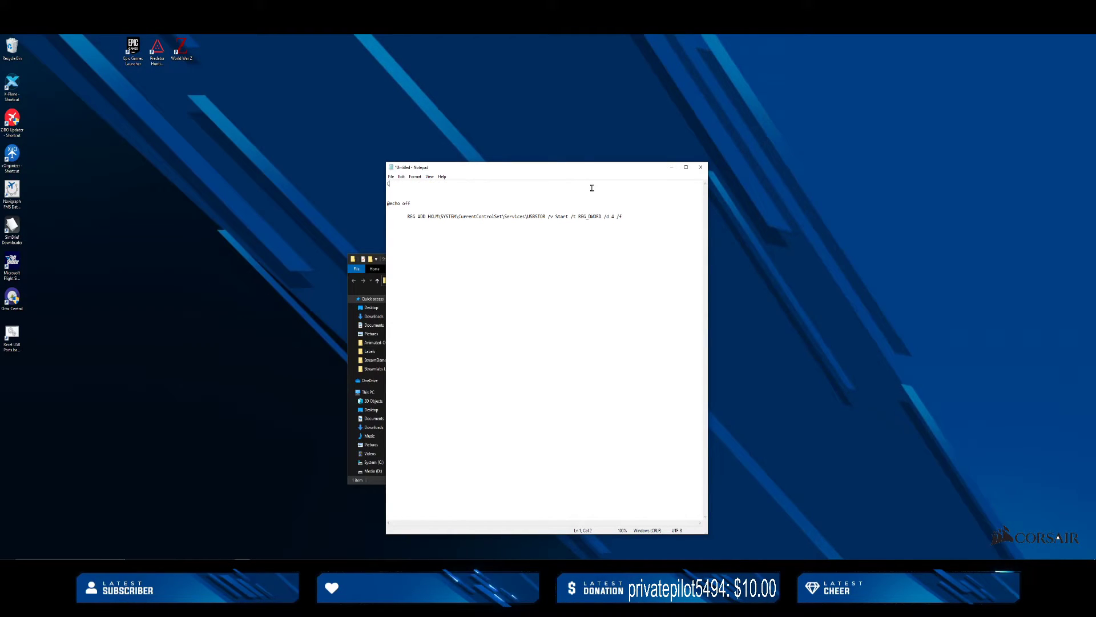
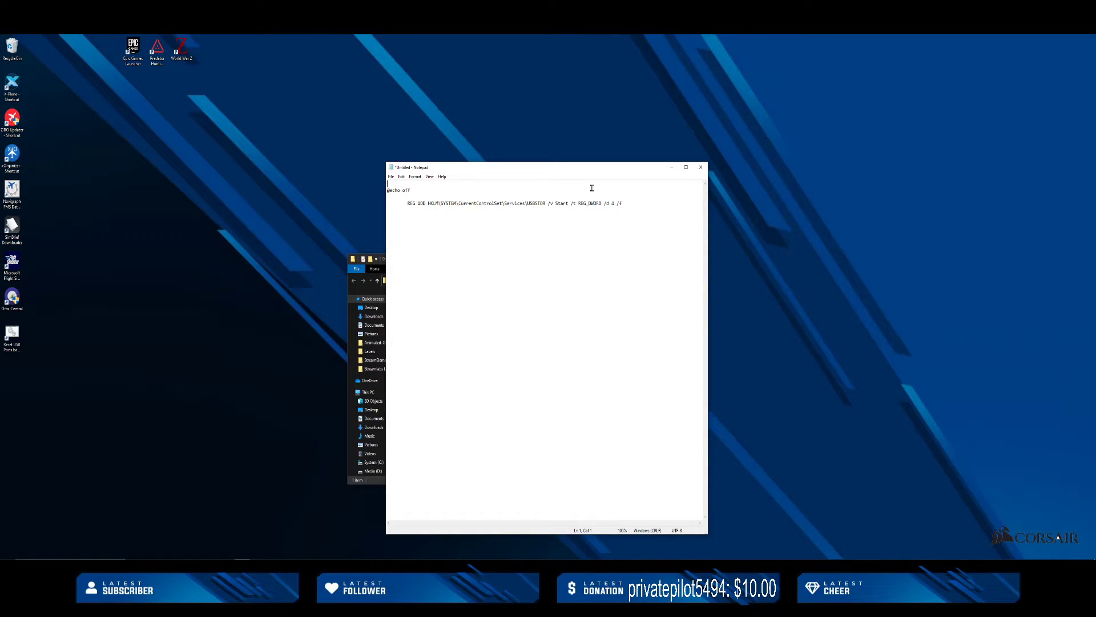
Save the REG ADD script in Downloads as Reset USB Ports.txt, replacing the existing file
{"action": "left_click", "coordinate": [391, 177]}
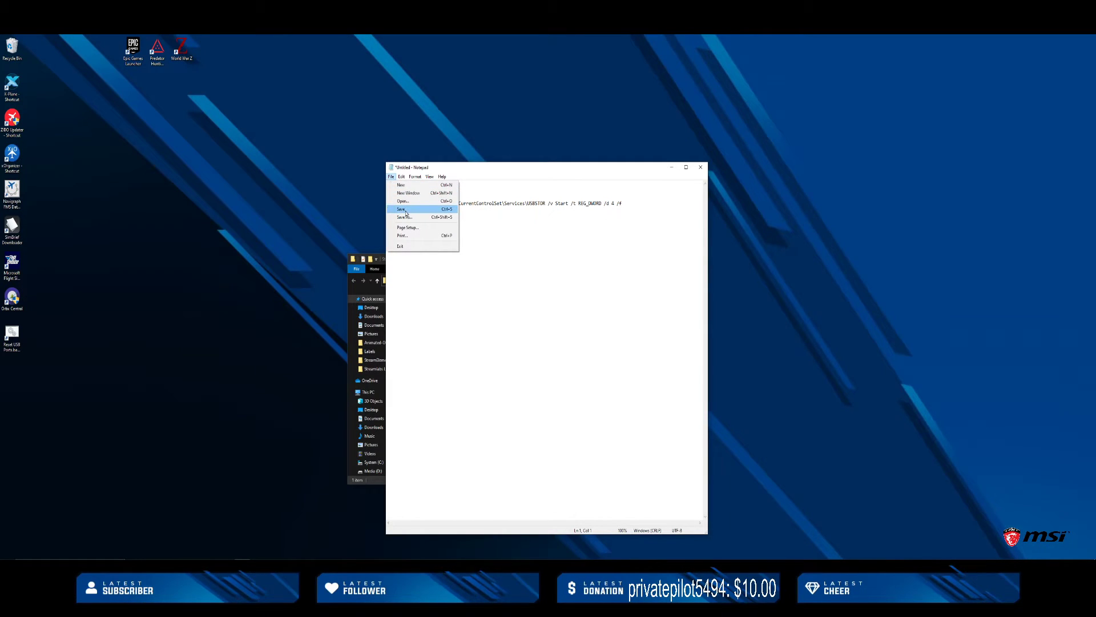
{"action": "left_click", "coordinate": [409, 218]}
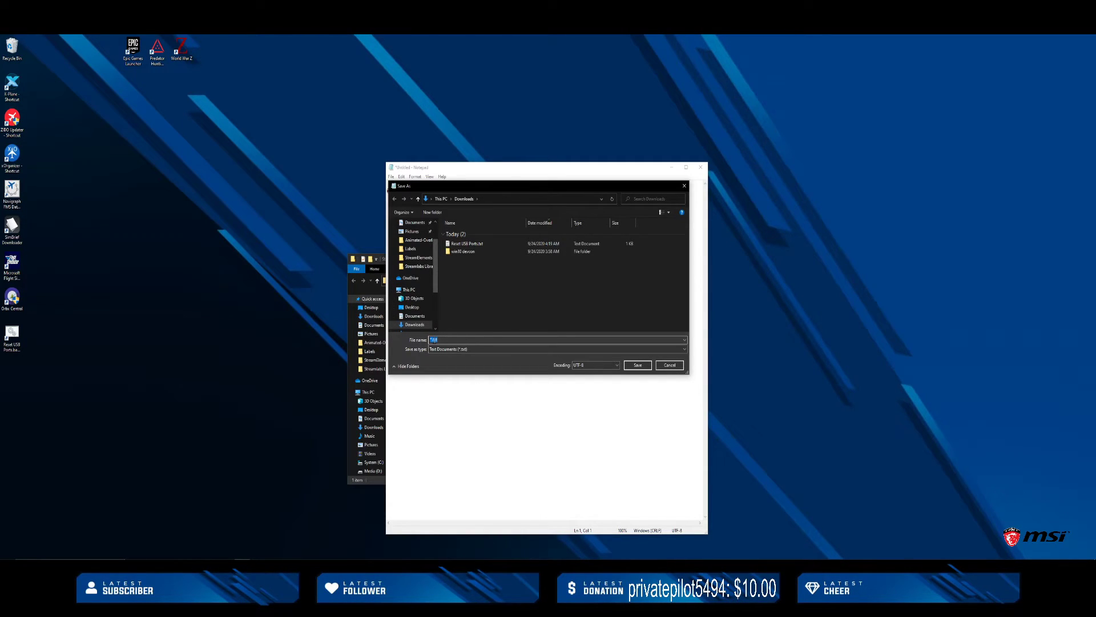
{"action": "left_click", "coordinate": [464, 244]}
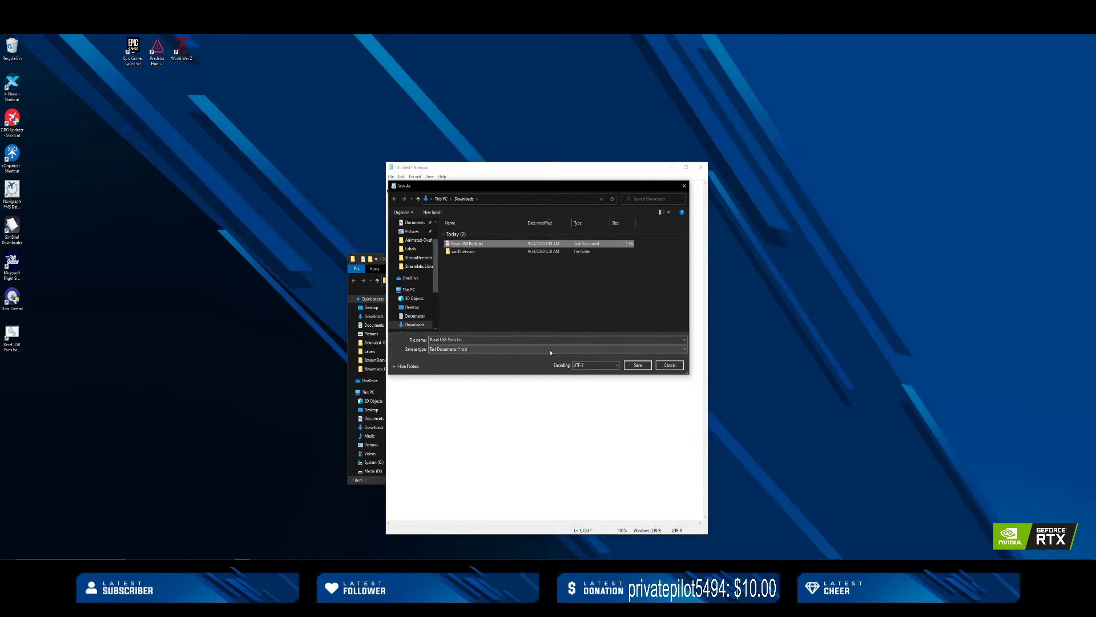
{"action": "left_click", "coordinate": [645, 365]}
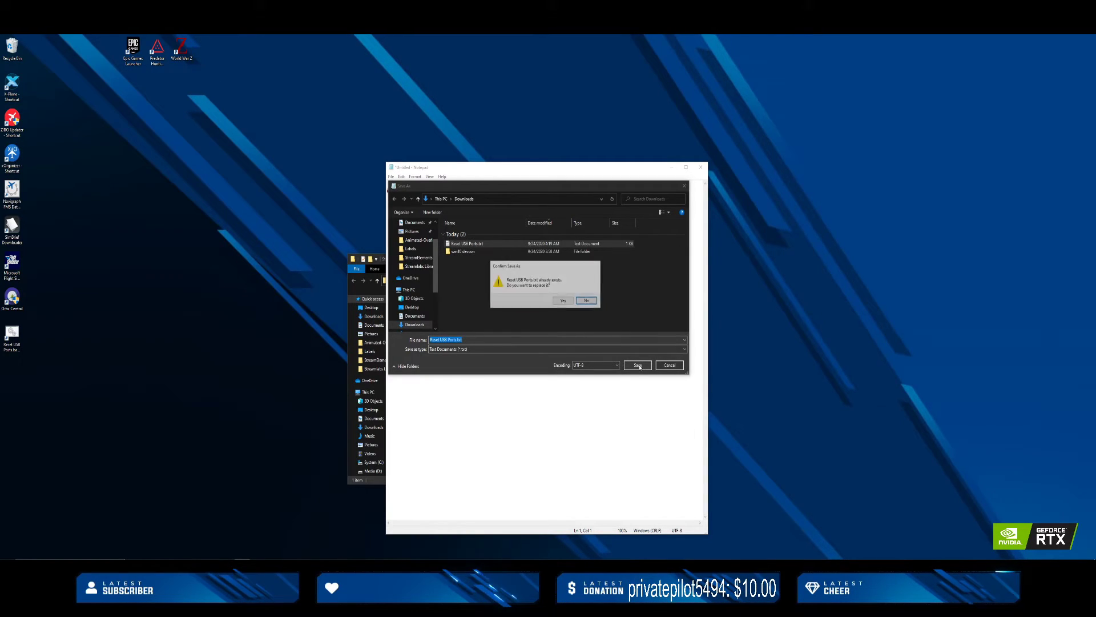
{"action": "left_click", "coordinate": [564, 301]}
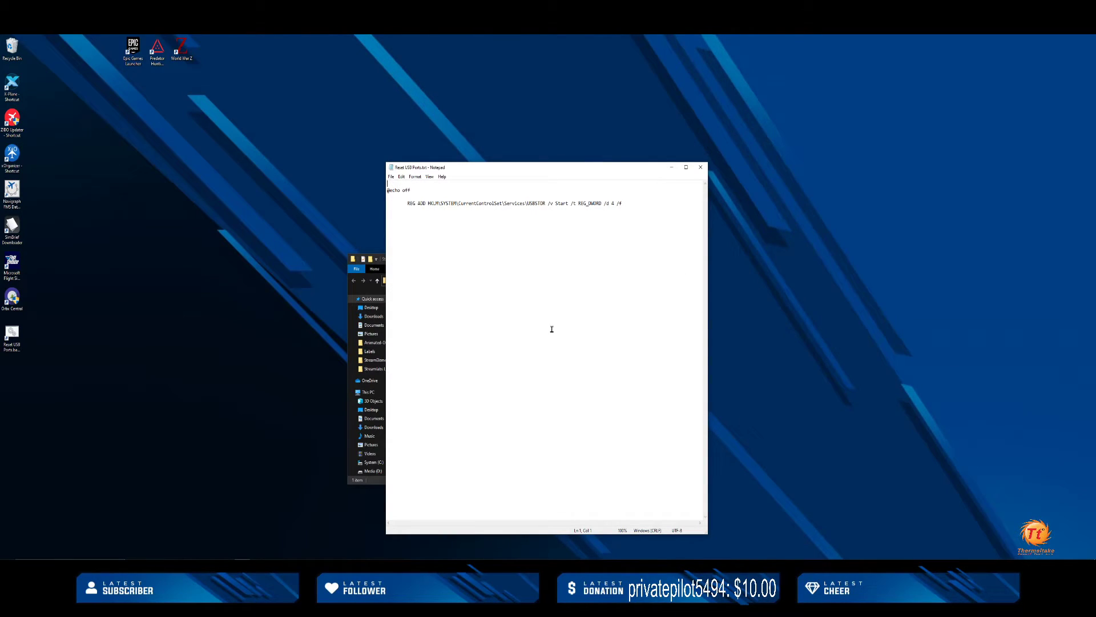
Close Notepad and show the Downloads folder with file name extensions visible
{"action": "left_click", "coordinate": [701, 166]}
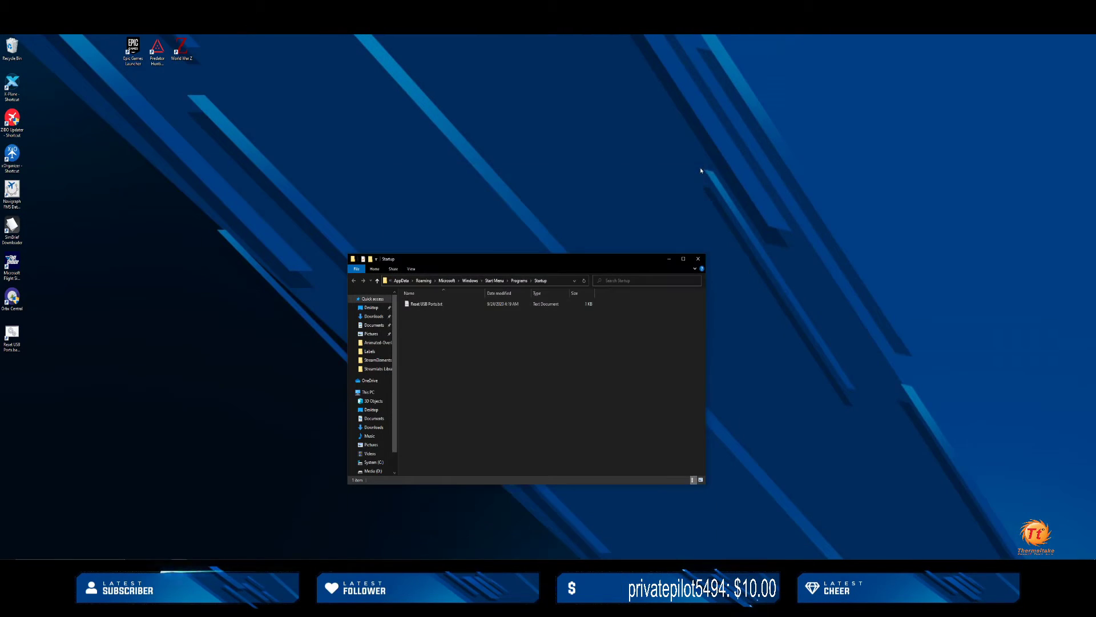
{"action": "left_click", "coordinate": [379, 318]}
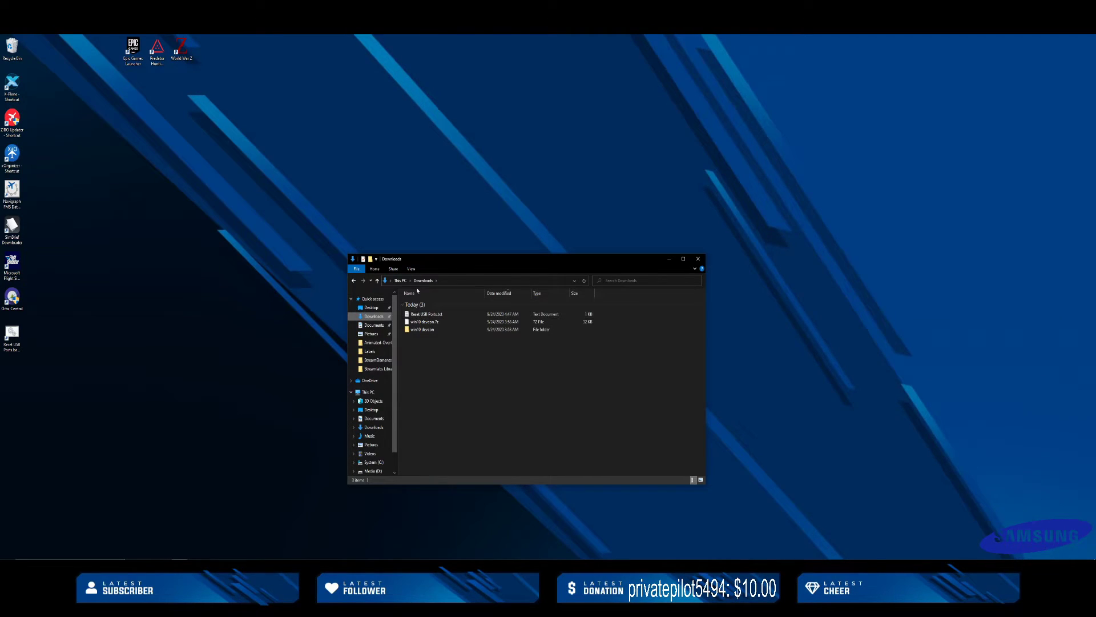
{"action": "right_click", "coordinate": [429, 314]}
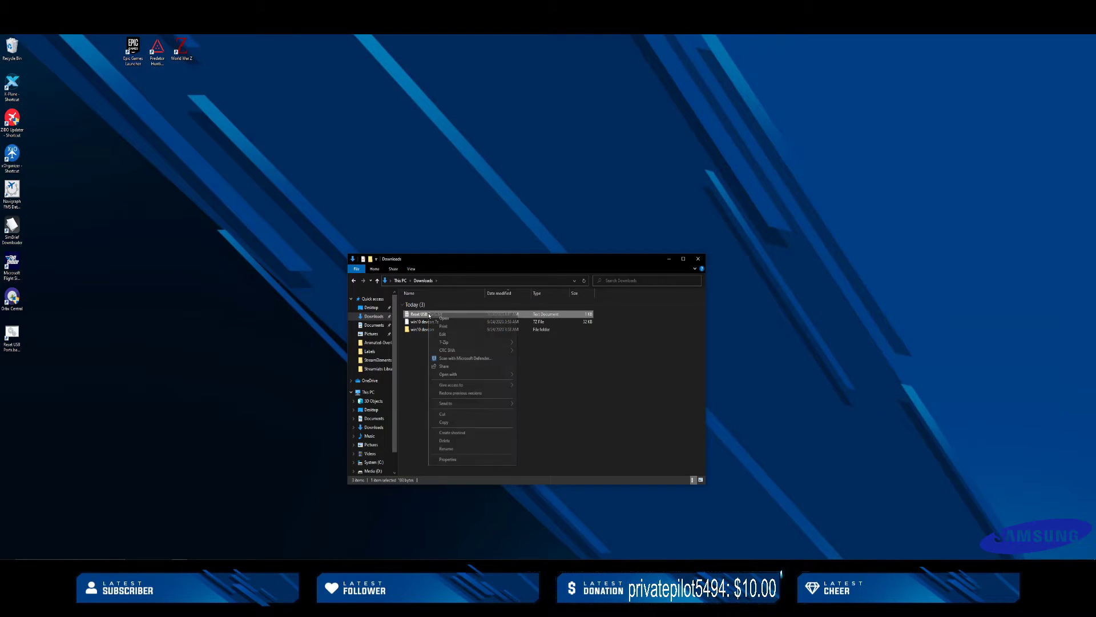
{"action": "left_click", "coordinate": [411, 269]}
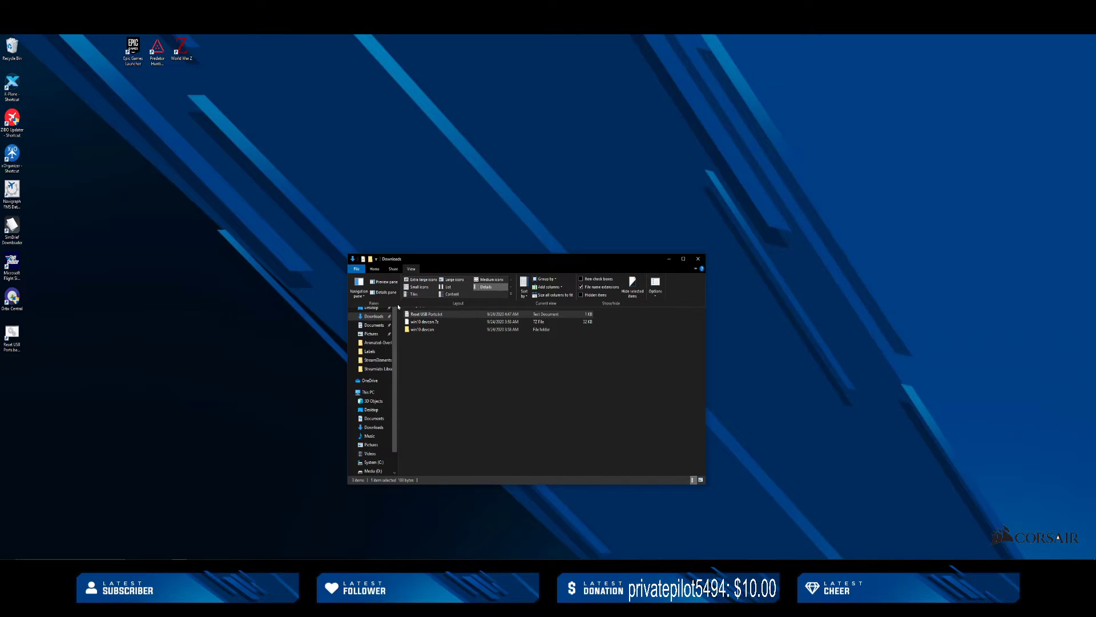
Rename Reset USB Ports.txt to Reset USB Ports.bat, accepting the extension-change warning
{"action": "right_click", "coordinate": [423, 319]}
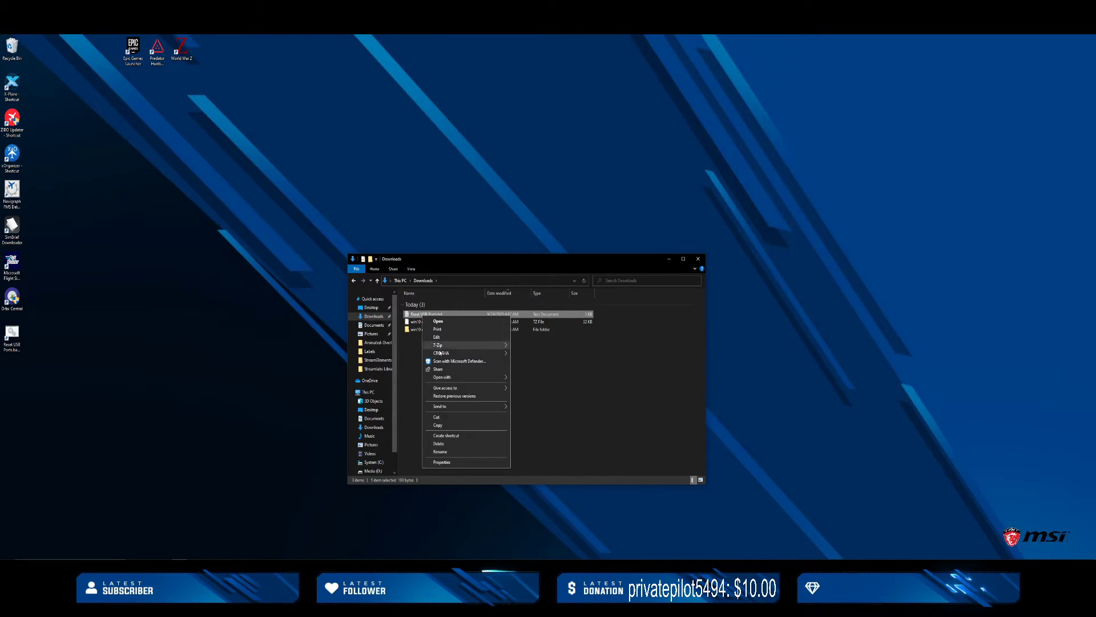
{"action": "left_click", "coordinate": [441, 452]}
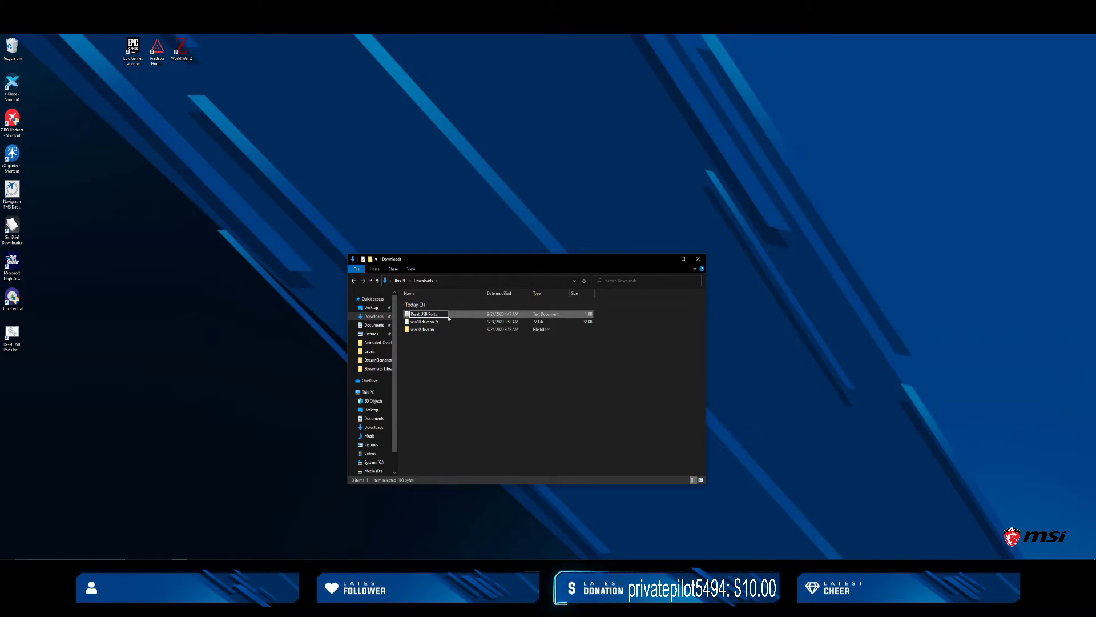
{"action": "type", "text": "b"}
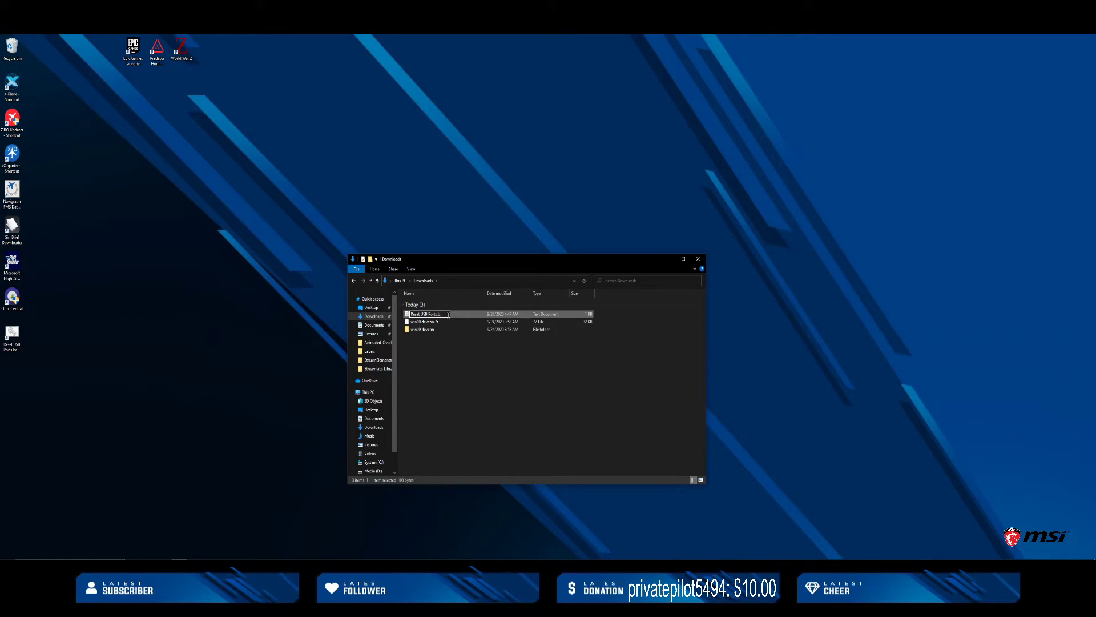
{"action": "type", "text": "a"}
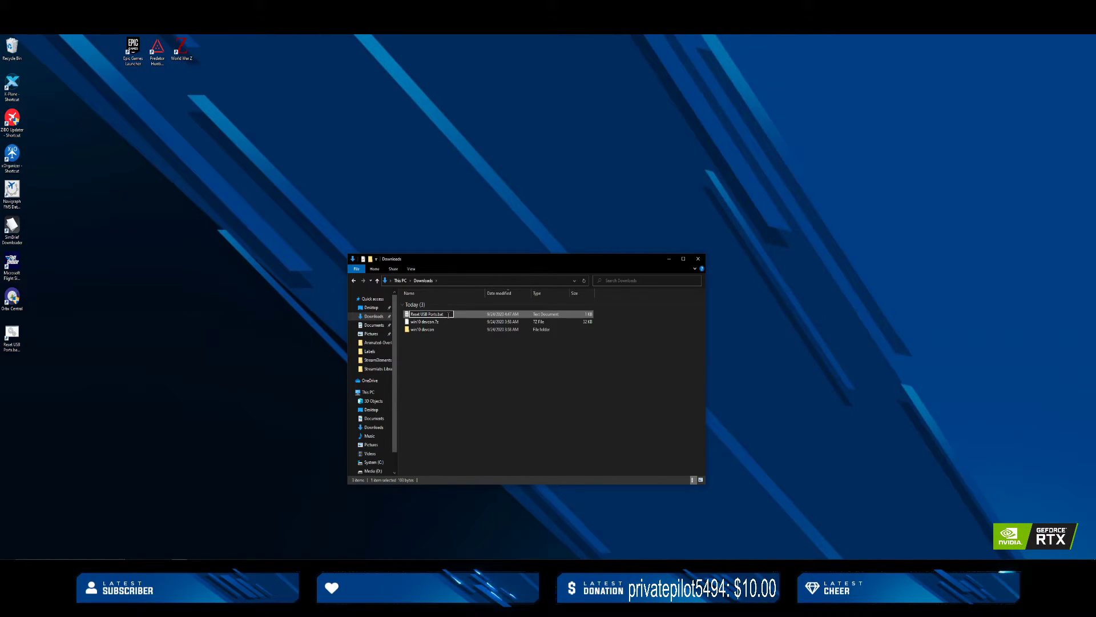
{"action": "type", "text": "t"}
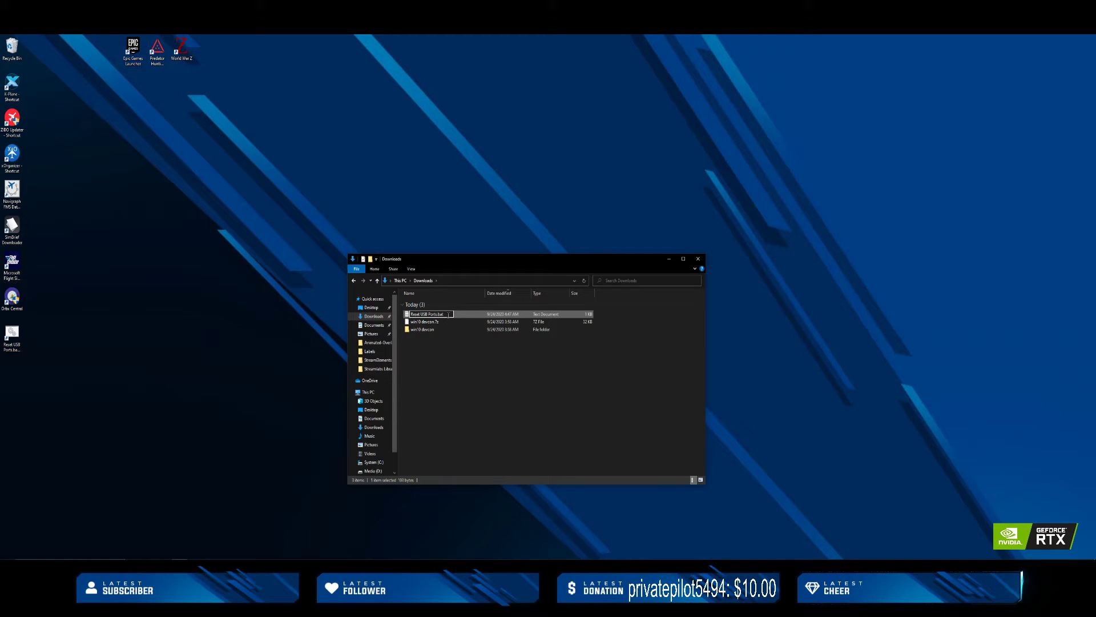
{"action": "key", "text": "Return"}
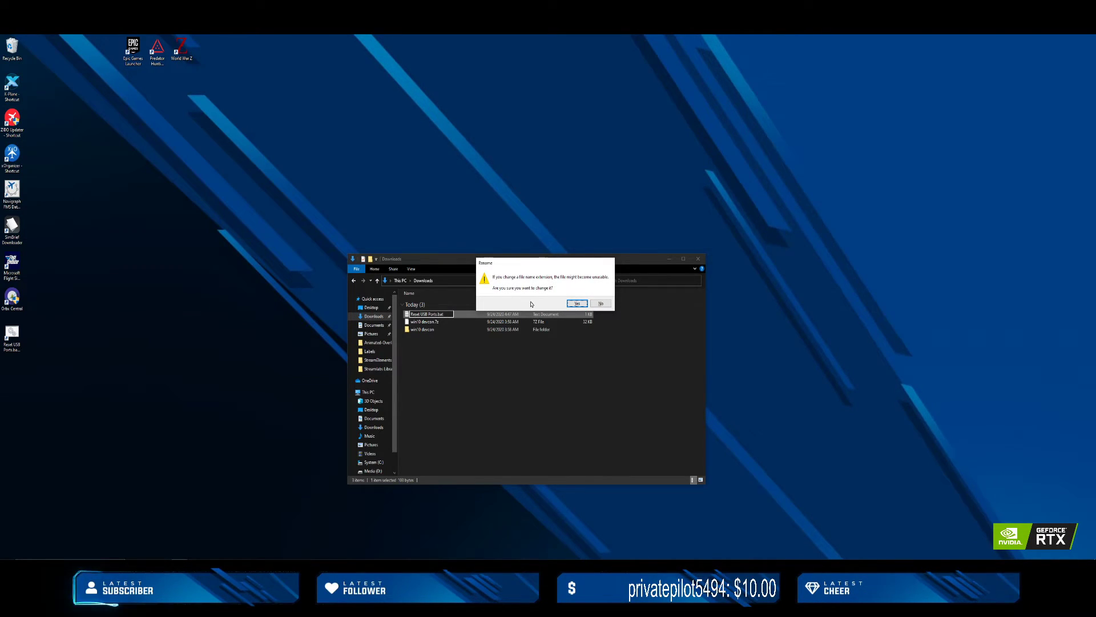
{"action": "left_click", "coordinate": [575, 304]}
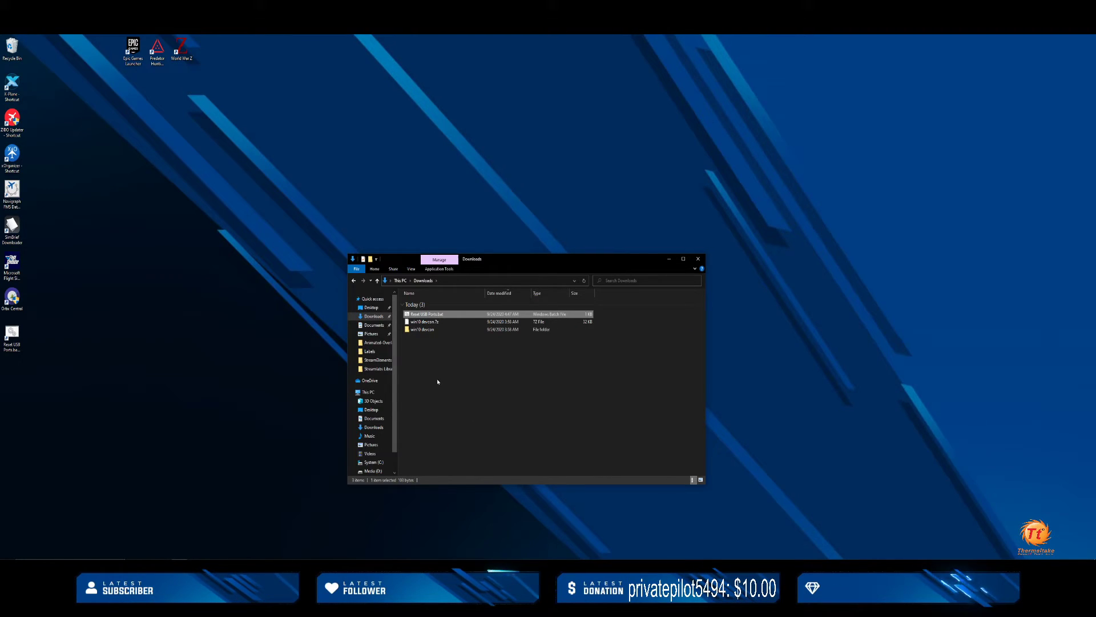
Copy Reset USB Ports.bat and go back to the Startup folder
{"action": "right_click", "coordinate": [441, 316]}
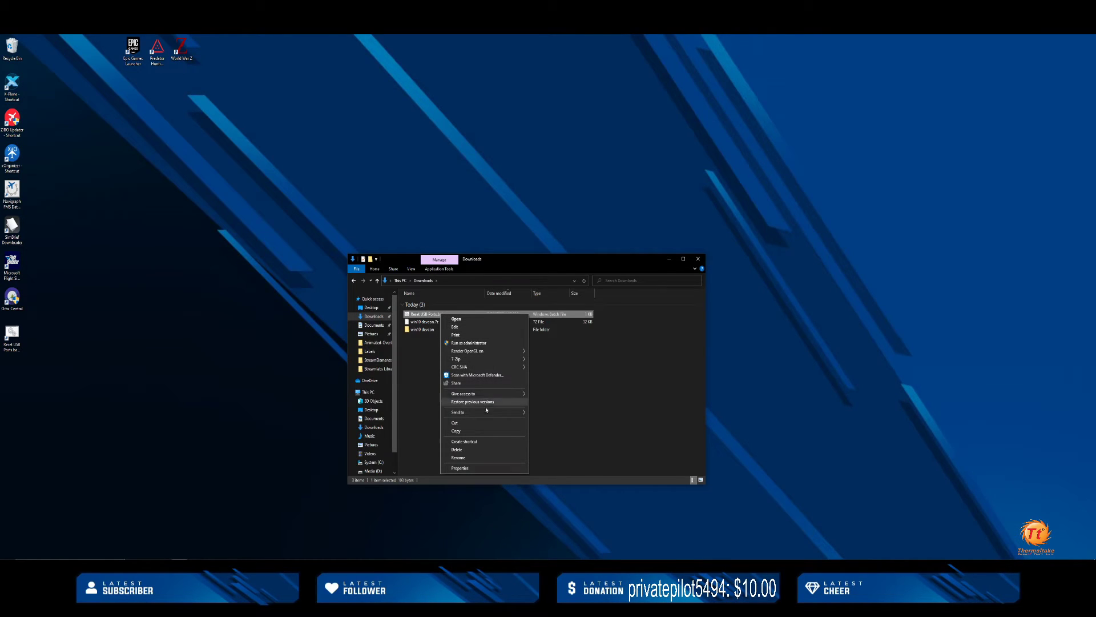
{"action": "left_click", "coordinate": [483, 429]}
{"action": "left_click_drag", "start_coordinate": [517, 259], "coordinate": [521, 272]}
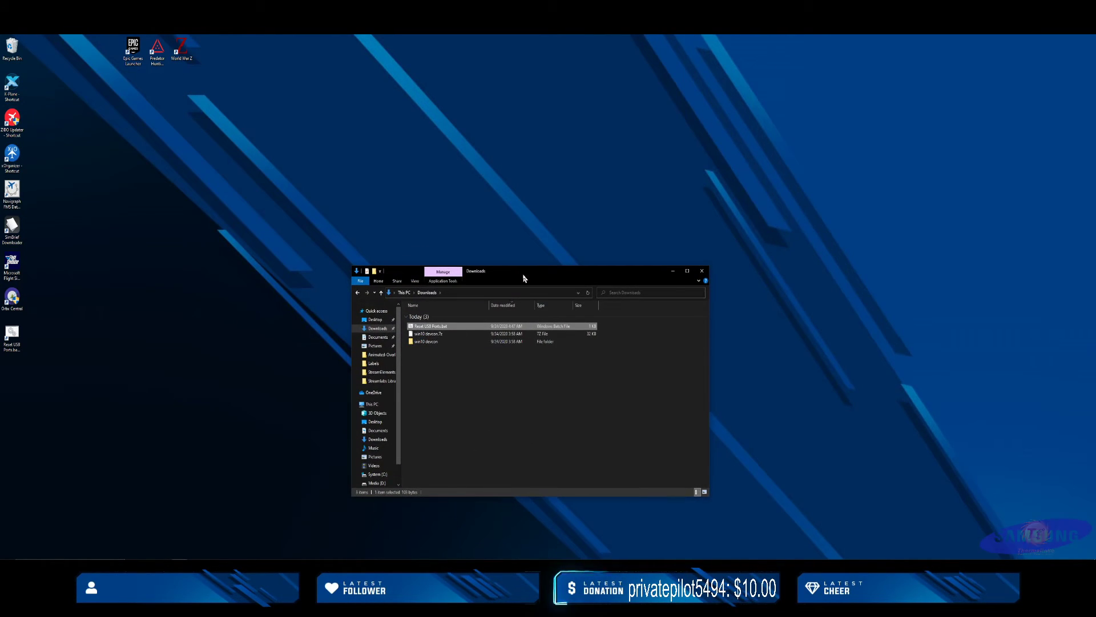
{"action": "left_click", "coordinate": [358, 295]}
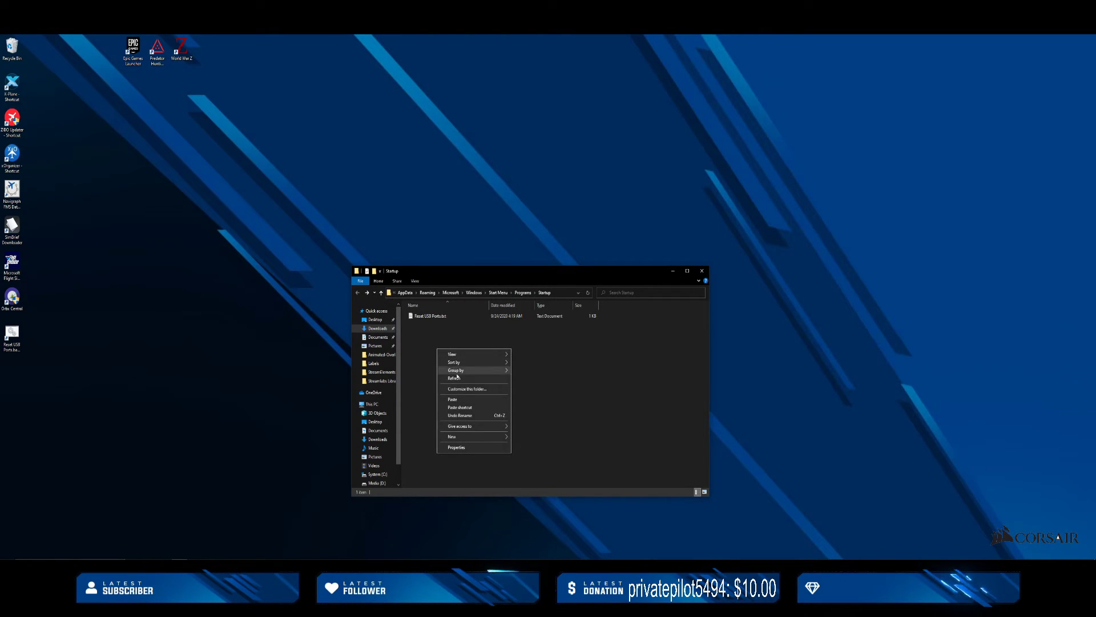
Paste Reset USB Ports.bat into Startup and delete the old Reset USB Ports.txt
{"action": "left_click", "coordinate": [457, 399]}
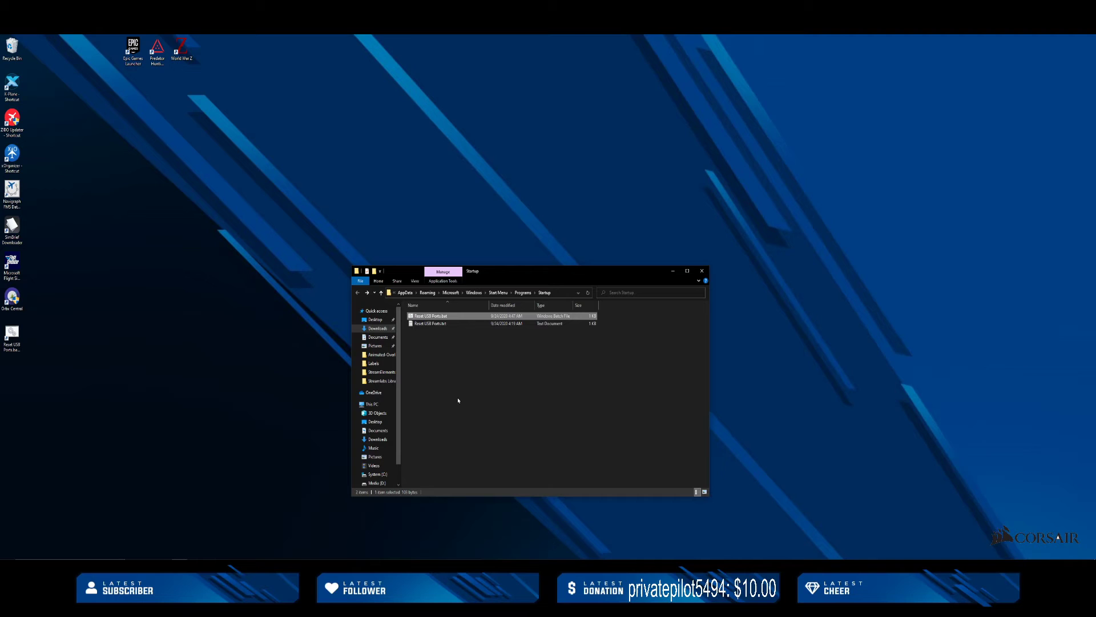
{"action": "left_click", "coordinate": [435, 324]}
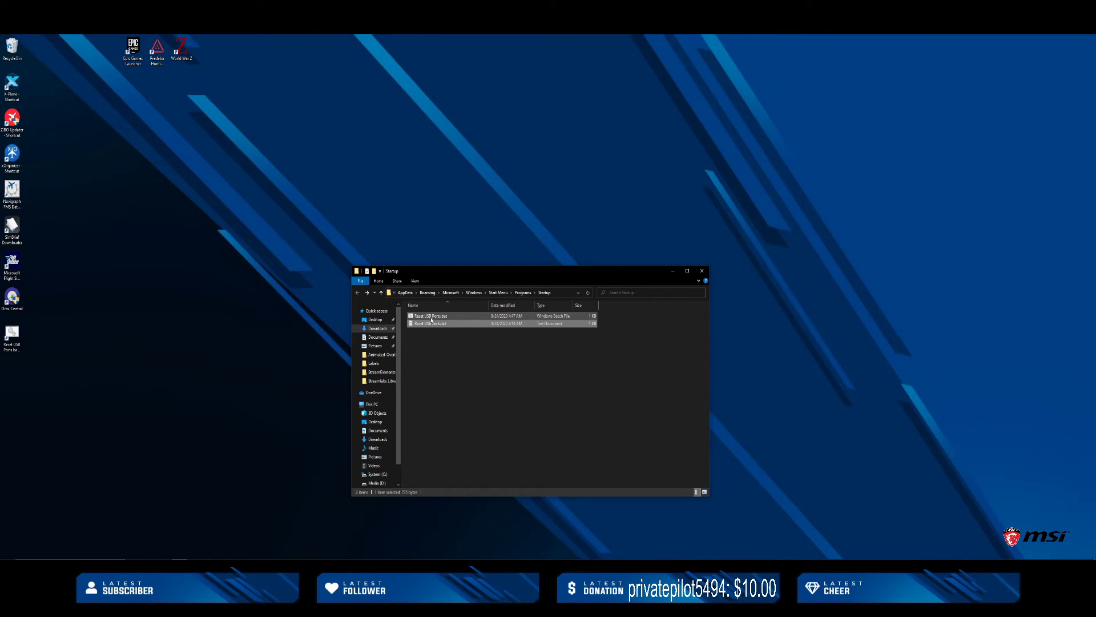
{"action": "left_click", "coordinate": [435, 323]}
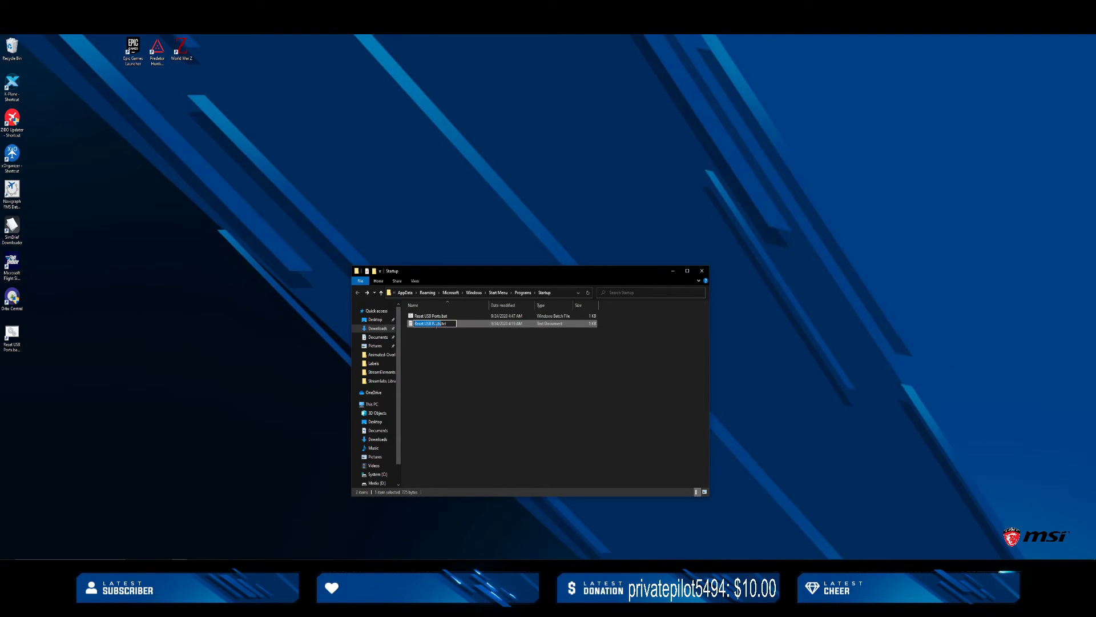
{"action": "key", "text": "BackSpace"}
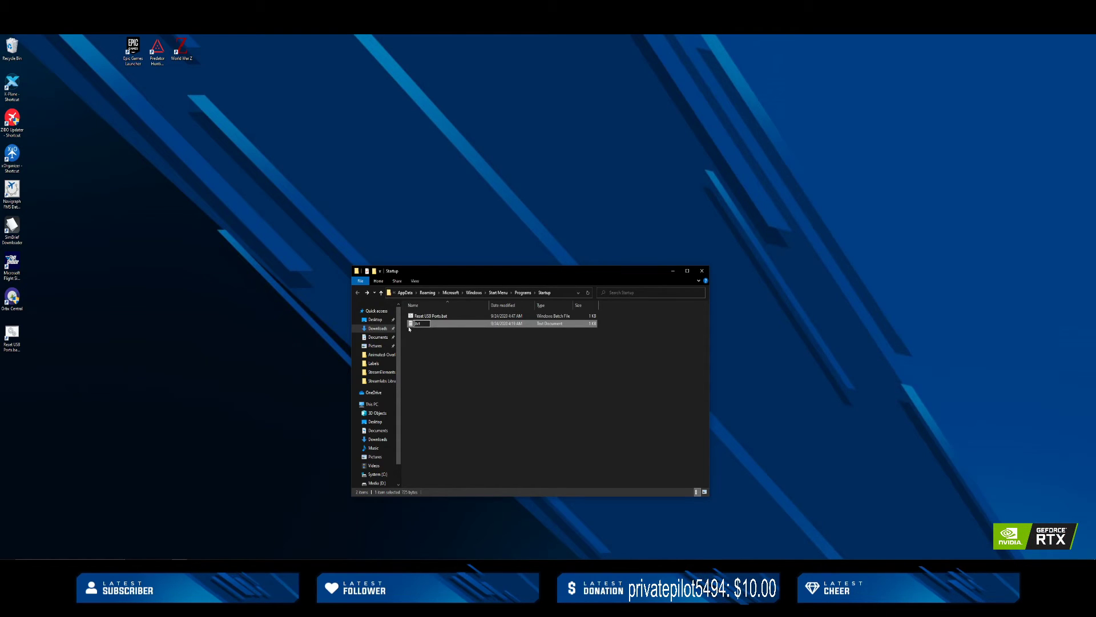
{"action": "right_click", "coordinate": [409, 329]}
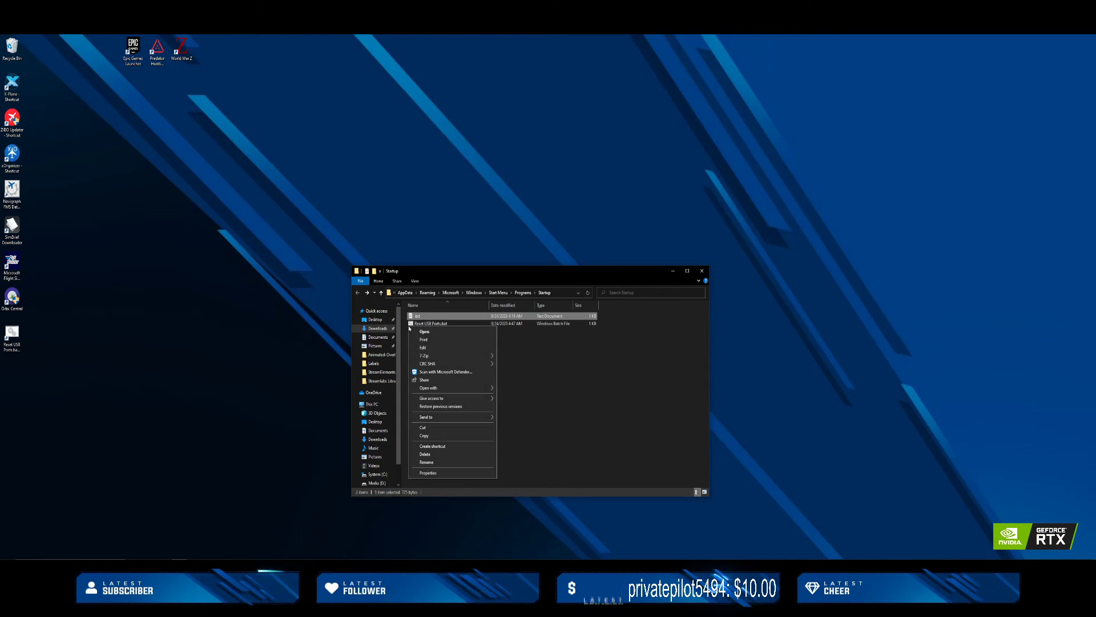
{"action": "left_click", "coordinate": [440, 455]}
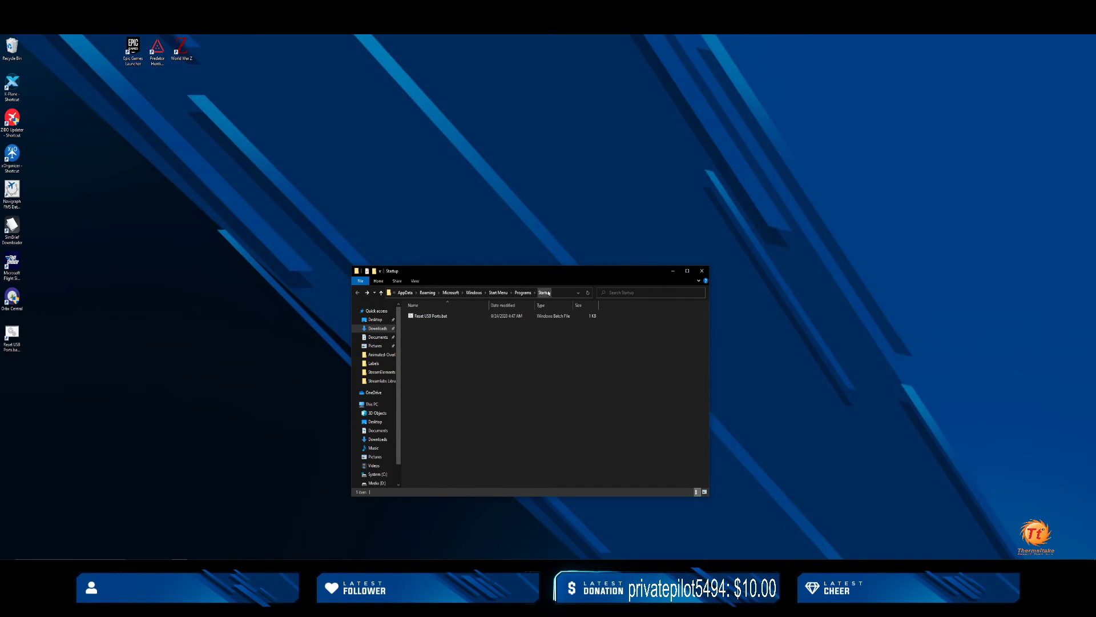
Close File Explorer and drag the Logitech plugin shortcut off the desktop
{"action": "left_click", "coordinate": [701, 269]}
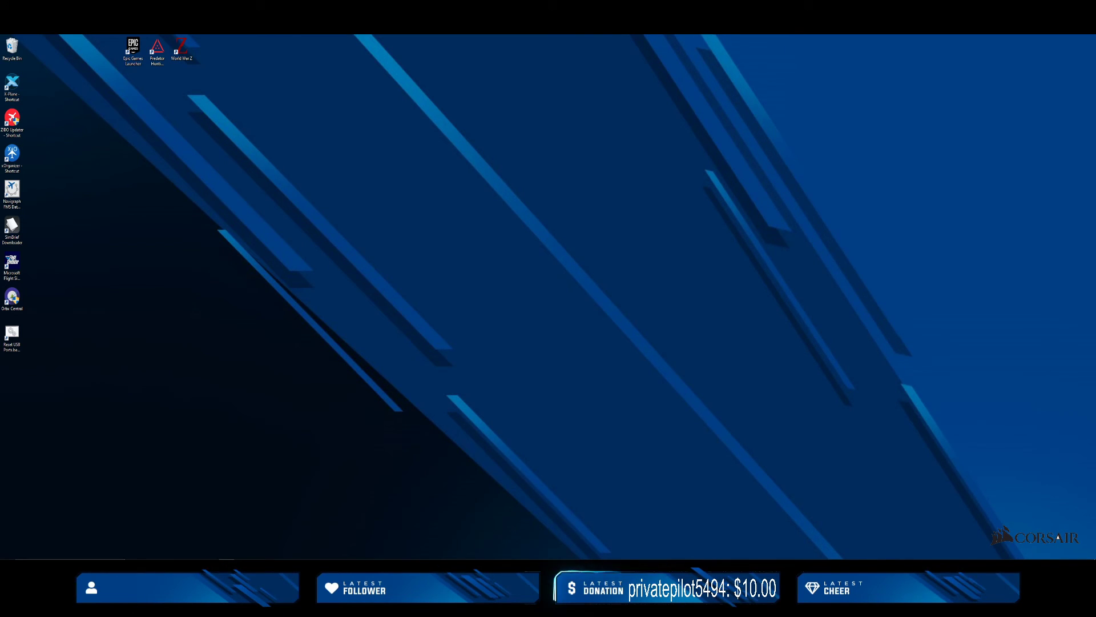
{"action": "left_click_drag", "start_coordinate": [904, 343], "coordinate": [522, 326]}
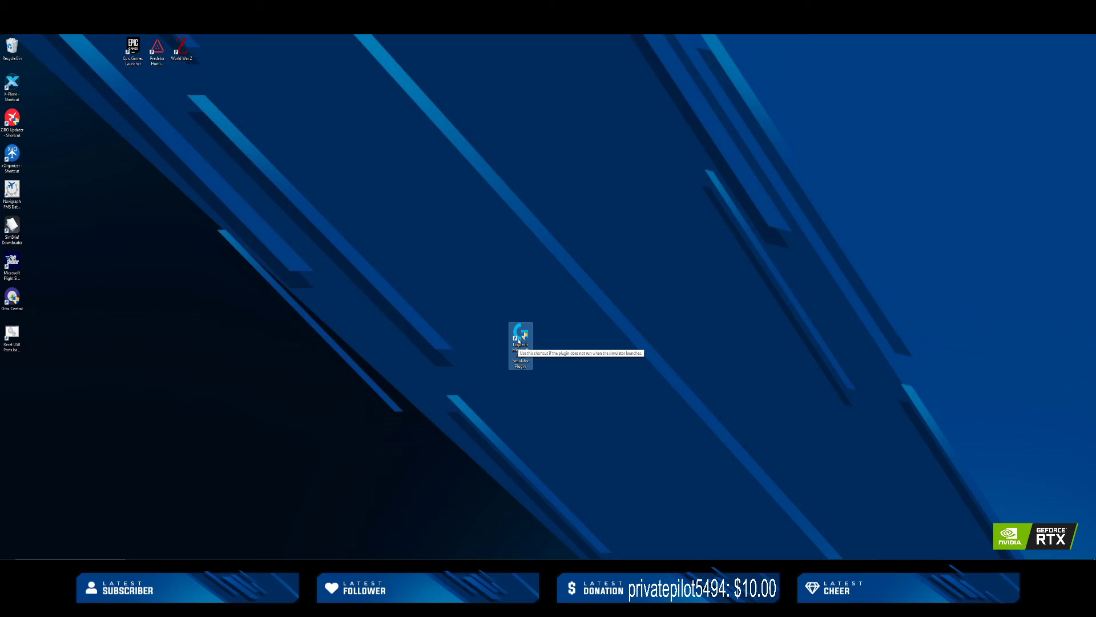
{"action": "left_click_drag", "start_coordinate": [520, 339], "coordinate": [1095, 451]}
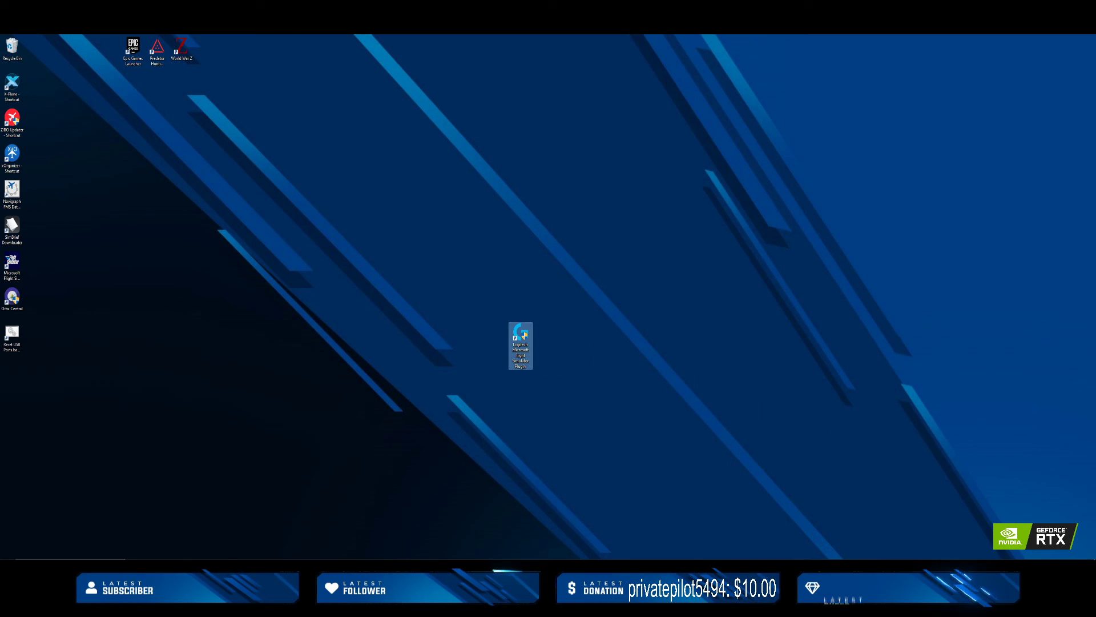